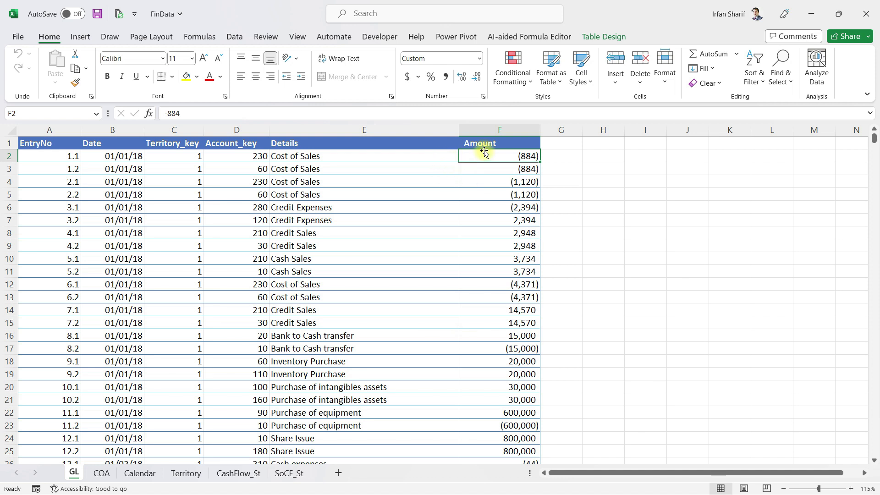
Step: Check the cash sales, credit expenses (-2394) and cost of sales amounts in column F
{"action": "left_click", "coordinate": [496, 255]}
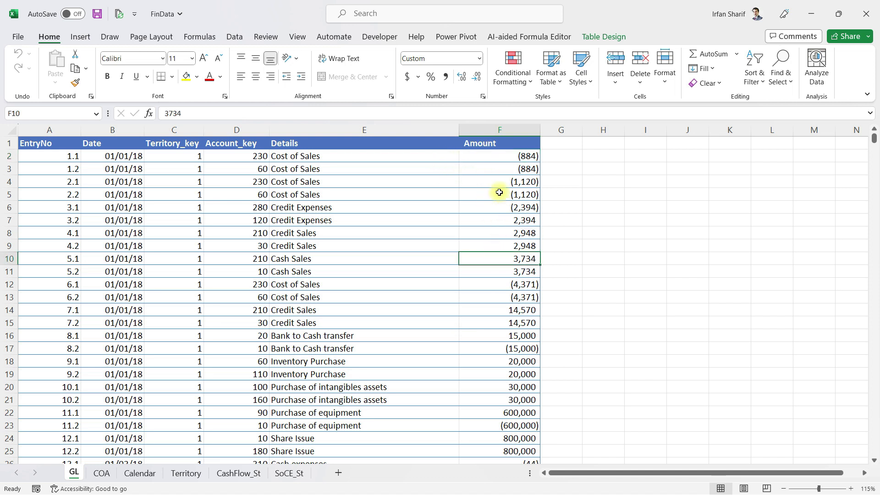
{"action": "left_click", "coordinate": [496, 208]}
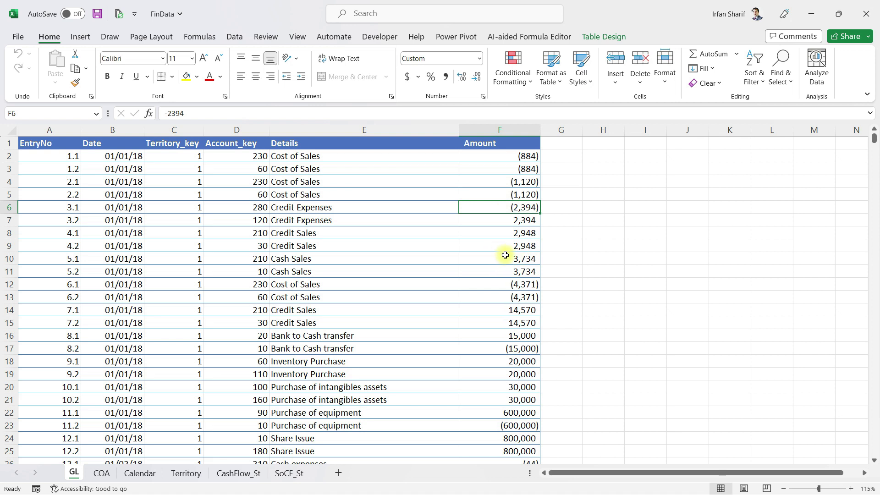
{"action": "left_click", "coordinate": [481, 184]}
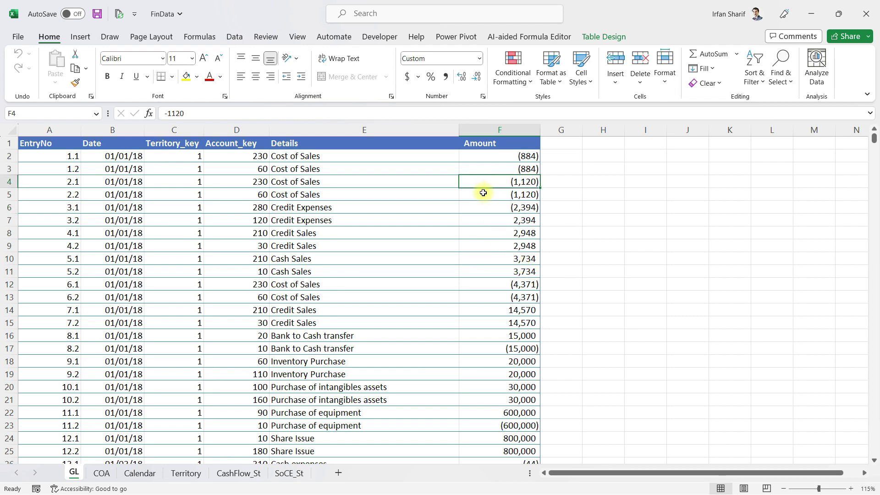
Step: Insert a PivotTable from the Data Model on a new worksheet
{"action": "left_click", "coordinate": [81, 38]}
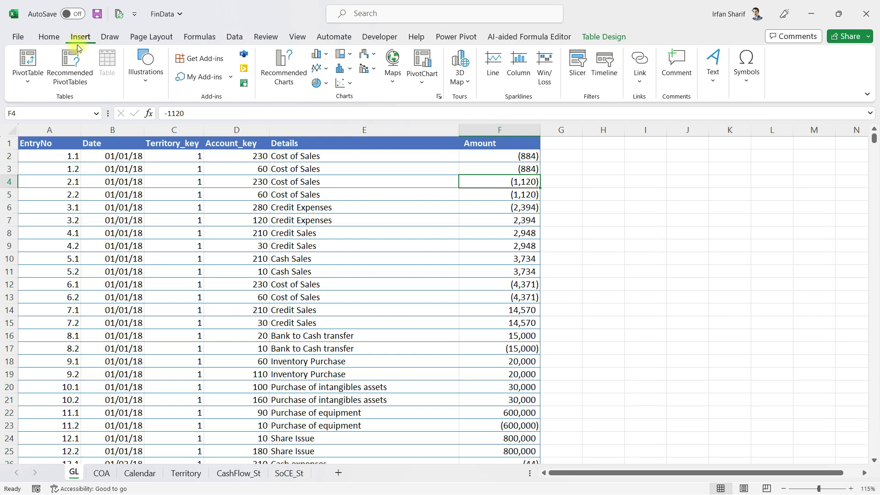
{"action": "left_click", "coordinate": [28, 79]}
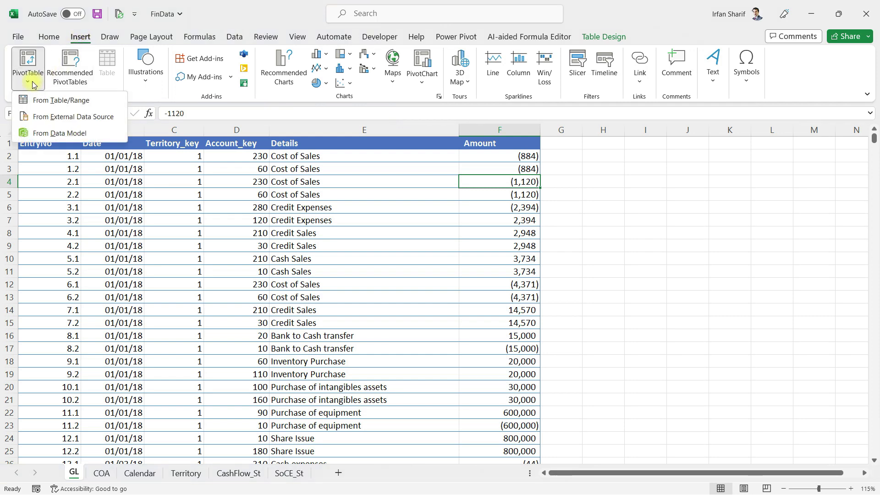
{"action": "left_click", "coordinate": [57, 133]}
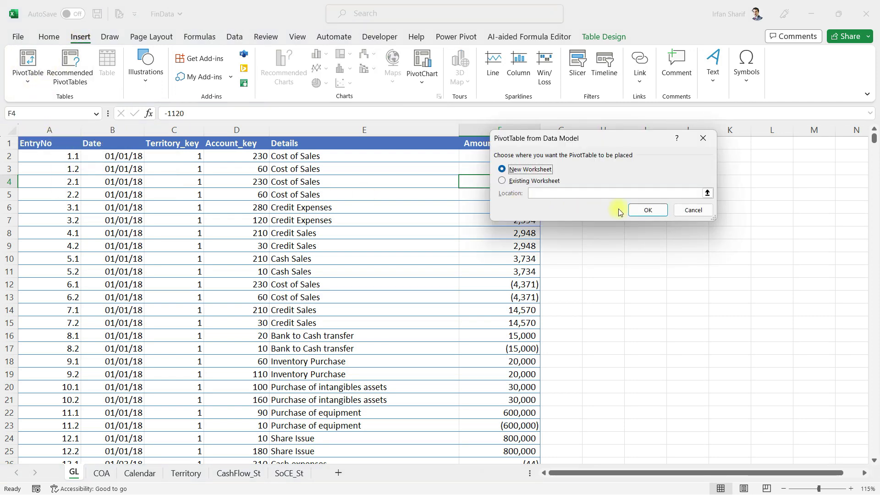
{"action": "left_click", "coordinate": [639, 209]}
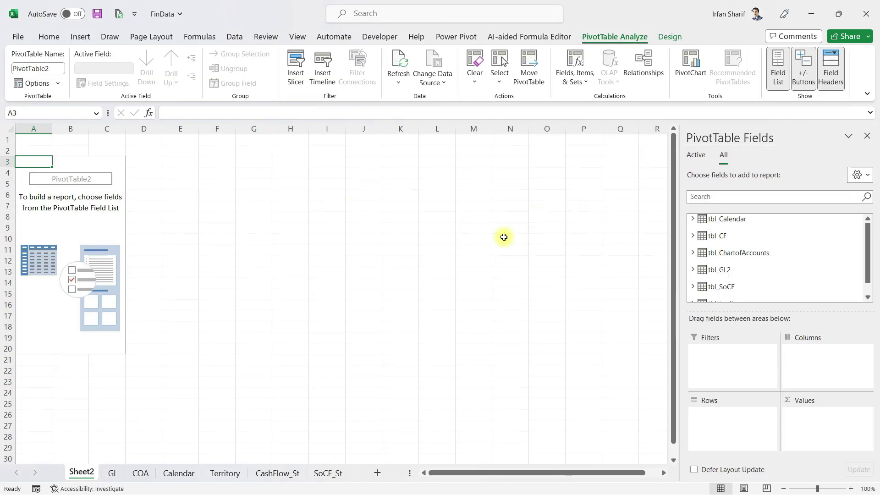
Step: Put tbl_territory's Country field into the PivotTable Rows
{"action": "key", "text": "Up"}
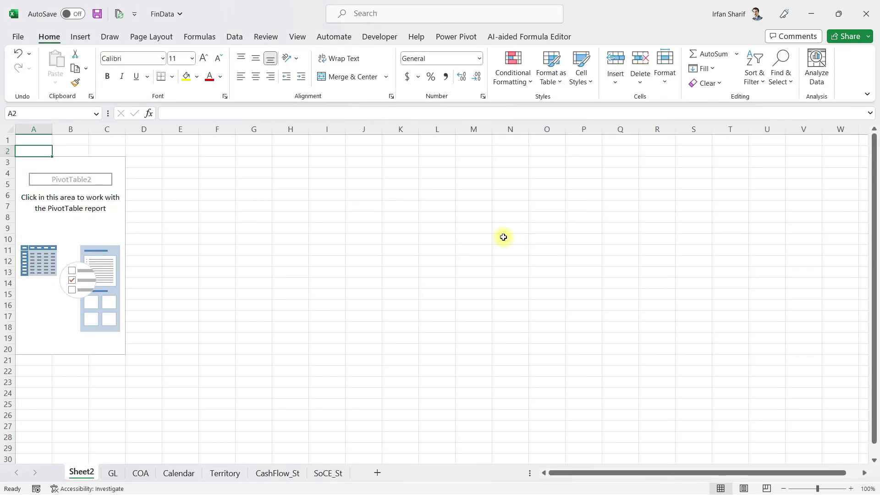
{"action": "left_click", "coordinate": [33, 161]}
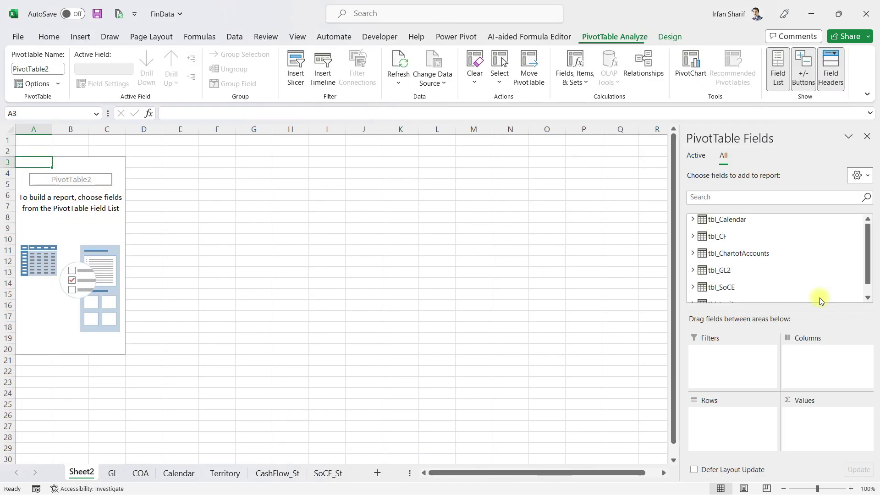
{"action": "scroll", "coordinate": [868, 248], "scroll_direction": "down", "scroll_amount": 1}
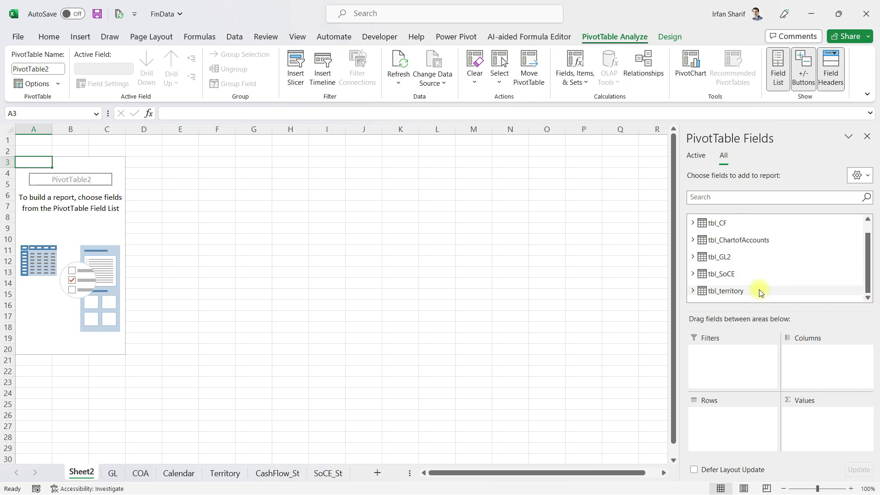
{"action": "left_click", "coordinate": [694, 292]}
{"action": "left_click_drag", "start_coordinate": [729, 281], "coordinate": [742, 428]}
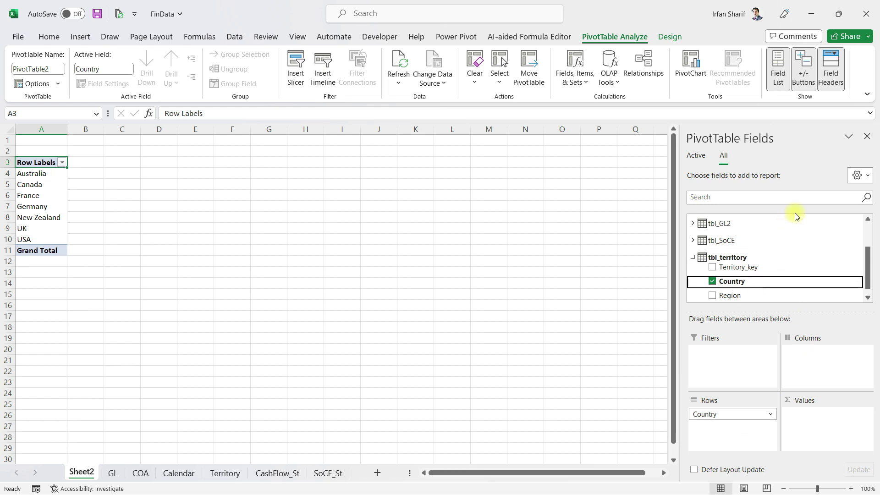
{"action": "left_click", "coordinate": [694, 225]}
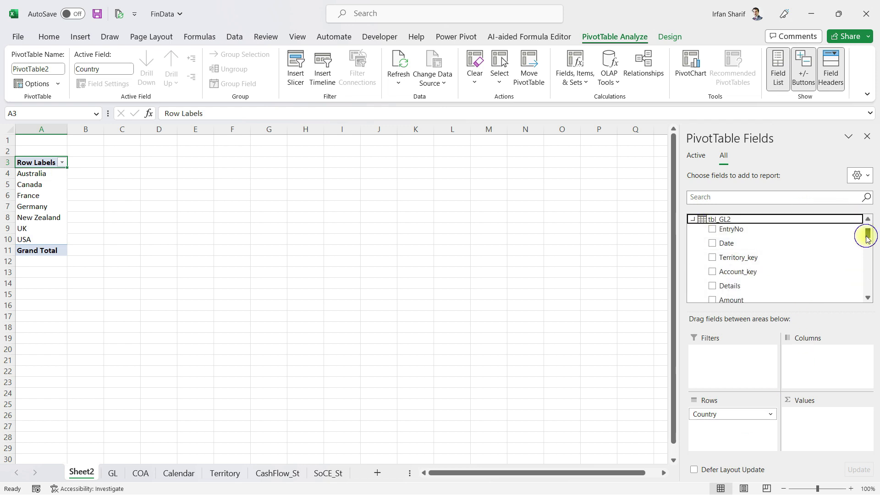
Step: Scroll the expanded tbl_GL2 field list down to its measures, such as Sales and GP Margin
{"action": "scroll", "coordinate": [867, 238], "scroll_direction": "down", "scroll_amount": 3}
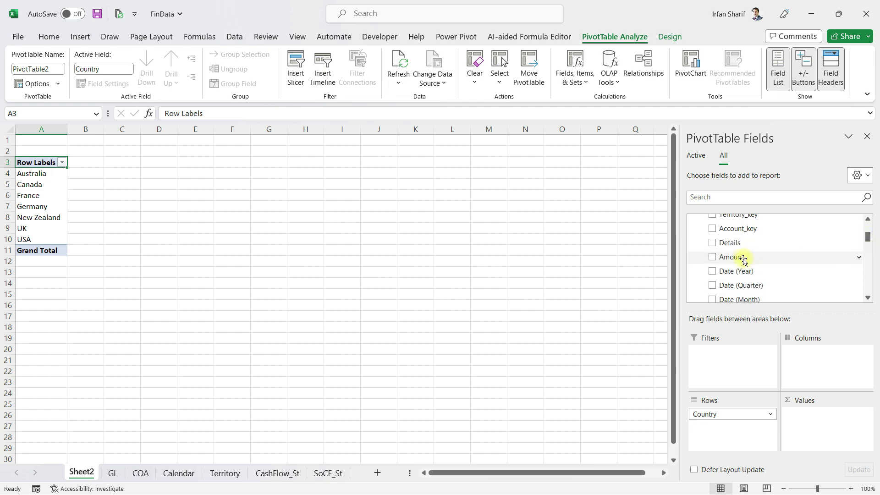
{"action": "left_click_drag", "start_coordinate": [868, 237], "coordinate": [868, 242]}
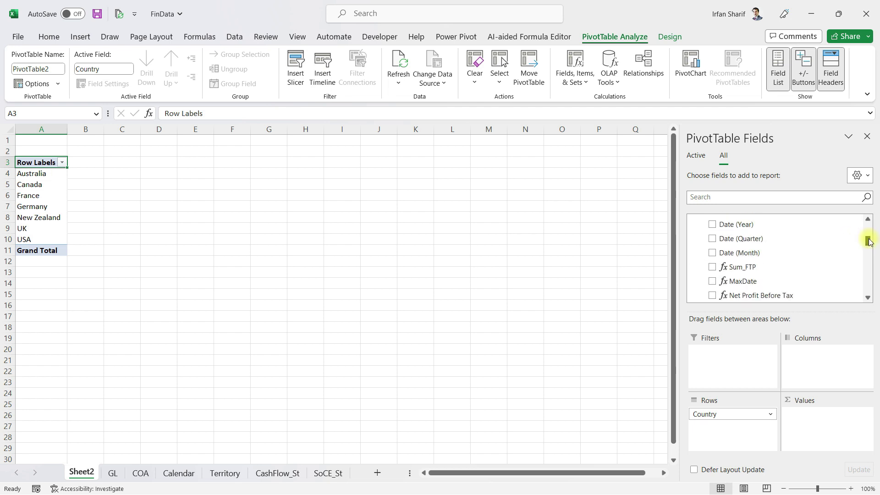
{"action": "scroll", "coordinate": [868, 241], "scroll_direction": "down", "scroll_amount": 2}
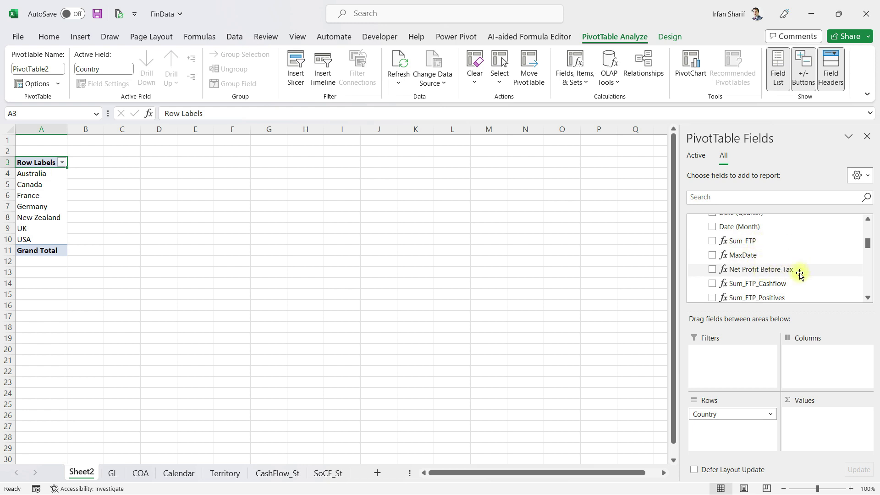
{"action": "left_click_drag", "start_coordinate": [866, 244], "coordinate": [861, 260]}
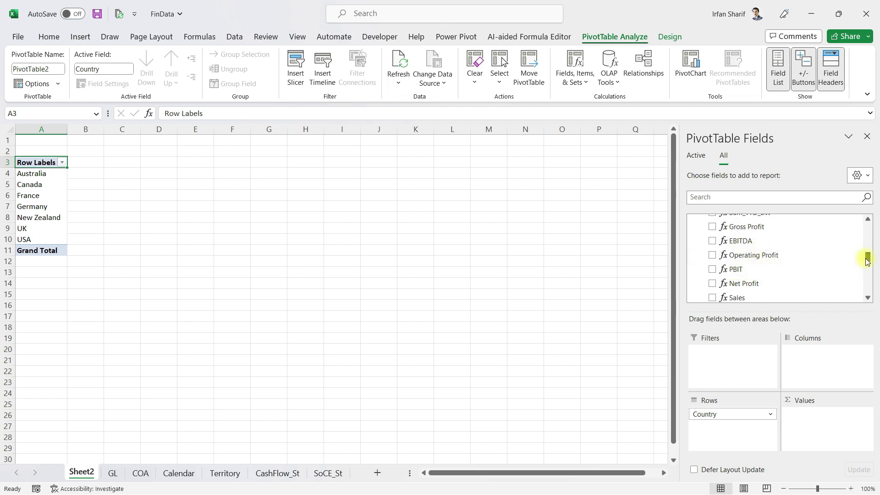
{"action": "left_click_drag", "start_coordinate": [867, 260], "coordinate": [866, 263]}
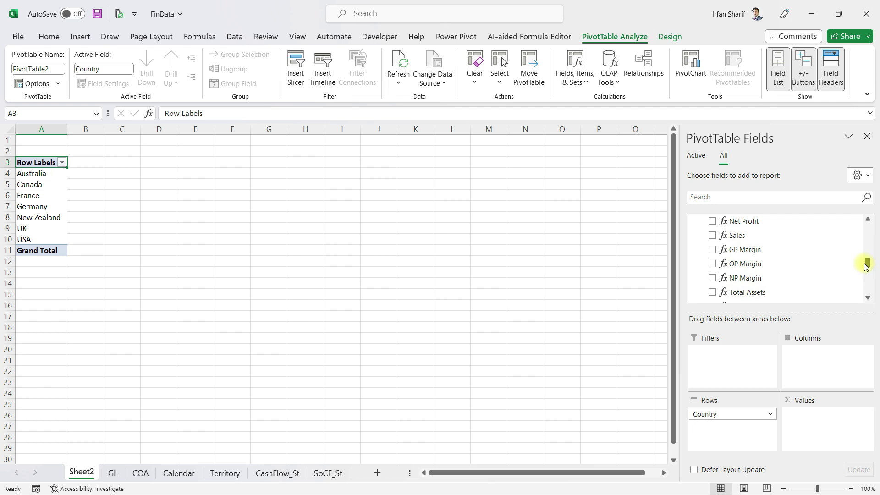
{"action": "left_click", "coordinate": [772, 200]}
Step: Search the field list for 'sales' and add the Sales measure to Values
{"action": "type", "text": "sa"}
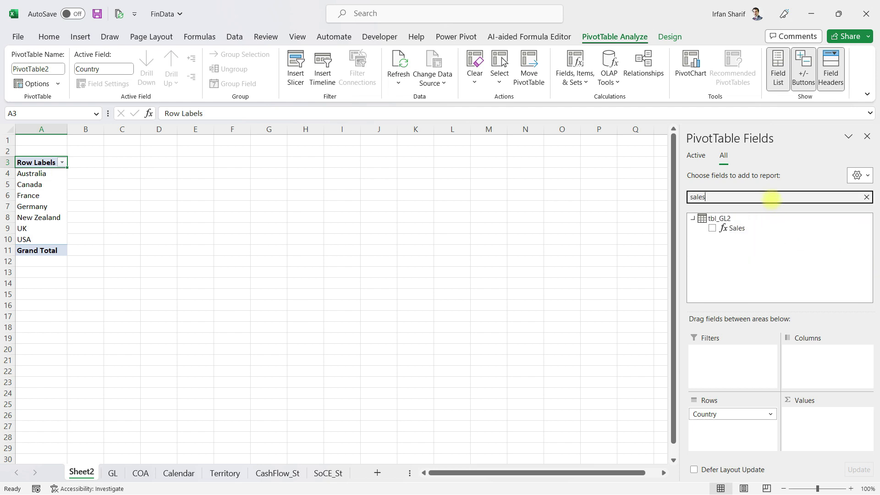
{"action": "type", "text": "les"}
{"action": "left_click_drag", "start_coordinate": [745, 231], "coordinate": [818, 421]}
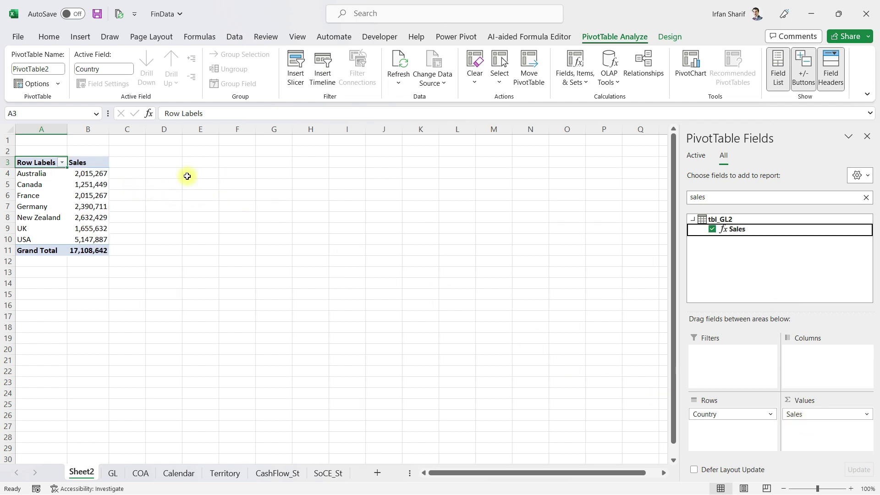
{"action": "left_click", "coordinate": [90, 175]}
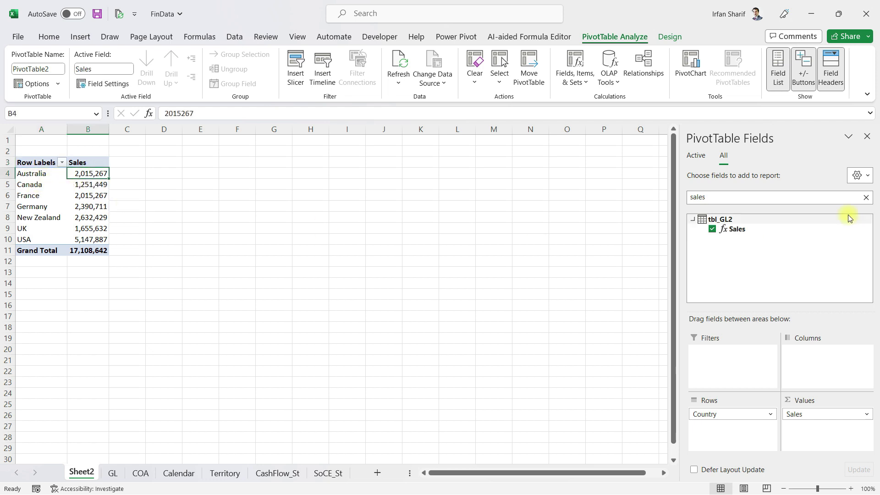
Step: Search for 'gross' and add Gross Profit to the PivotTable values
{"action": "left_click", "coordinate": [865, 197]}
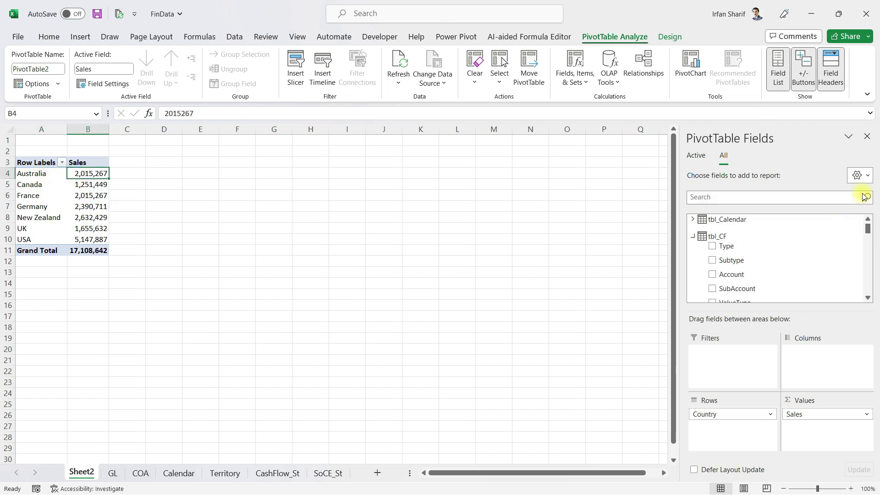
{"action": "left_click", "coordinate": [859, 197]}
{"action": "type", "text": "gro"}
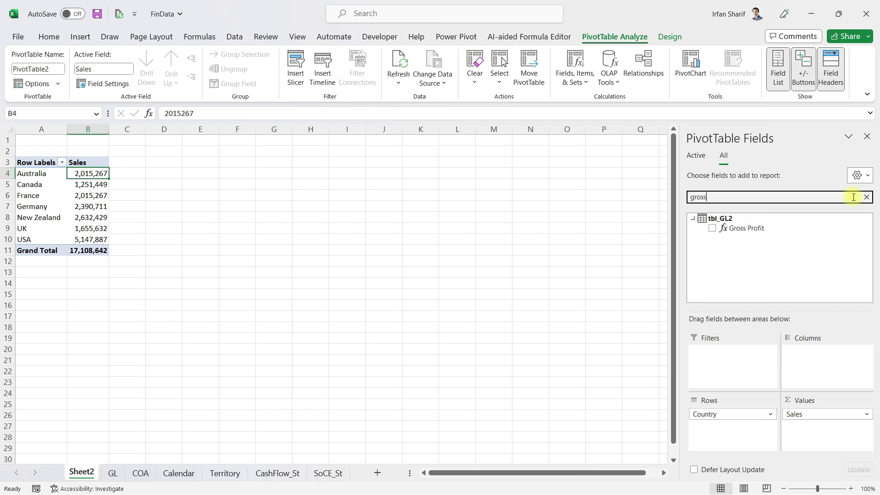
{"action": "type", "text": "ss"}
{"action": "left_click_drag", "start_coordinate": [741, 228], "coordinate": [831, 436]}
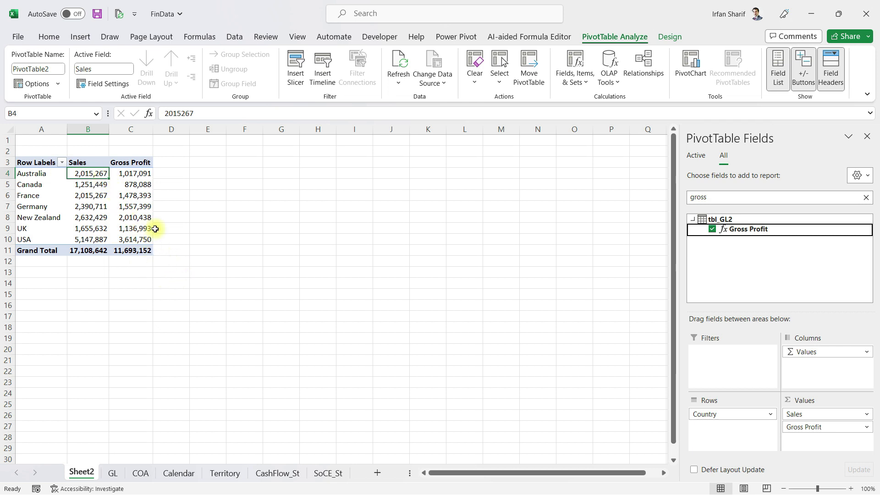
Step: Search for 'gp' and add GP Margin to the values after Gross Profit
{"action": "left_click", "coordinate": [866, 196]}
{"action": "left_click", "coordinate": [800, 198]}
{"action": "type", "text": "gp"}
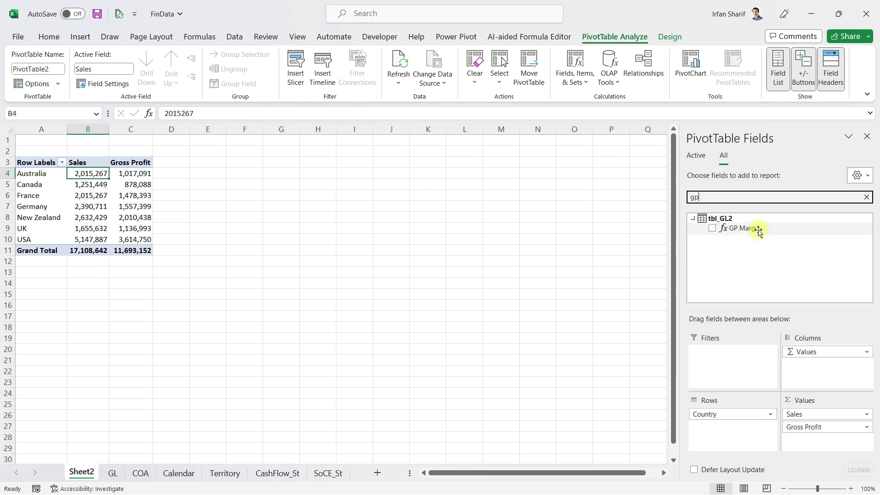
{"action": "left_click_drag", "start_coordinate": [752, 228], "coordinate": [833, 437]}
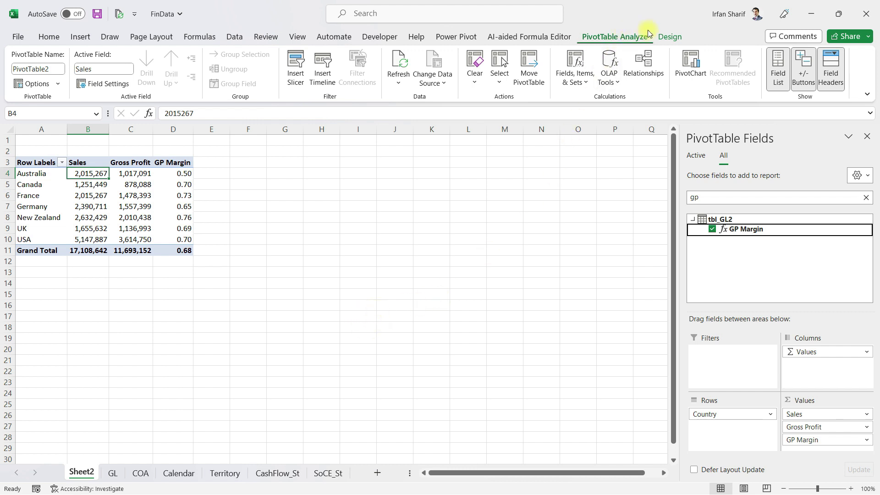
{"action": "left_click", "coordinate": [454, 37]}
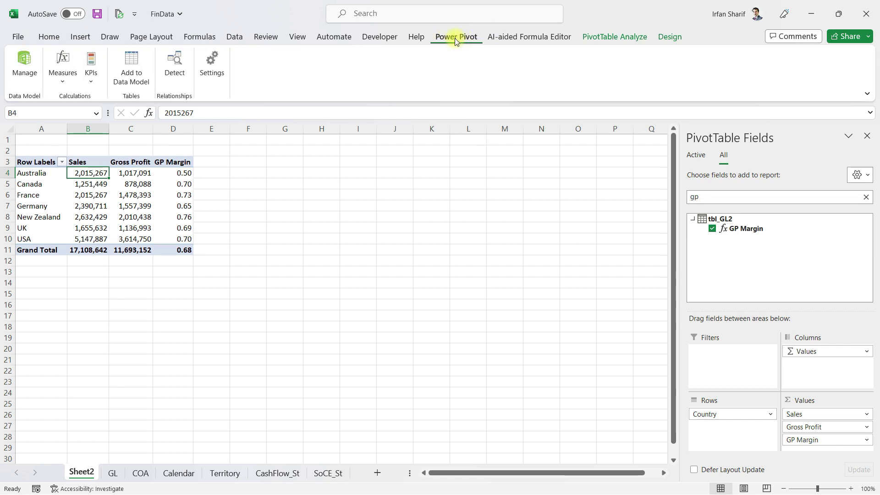
Step: Open Manage Measures from the Power Pivot Measures menu and open the Sales measure for editing
{"action": "left_click", "coordinate": [64, 85]}
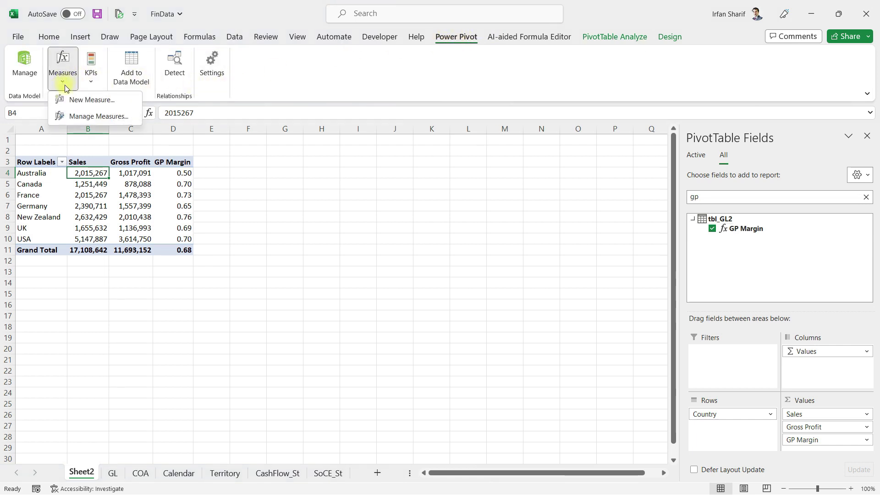
{"action": "left_click", "coordinate": [83, 115]}
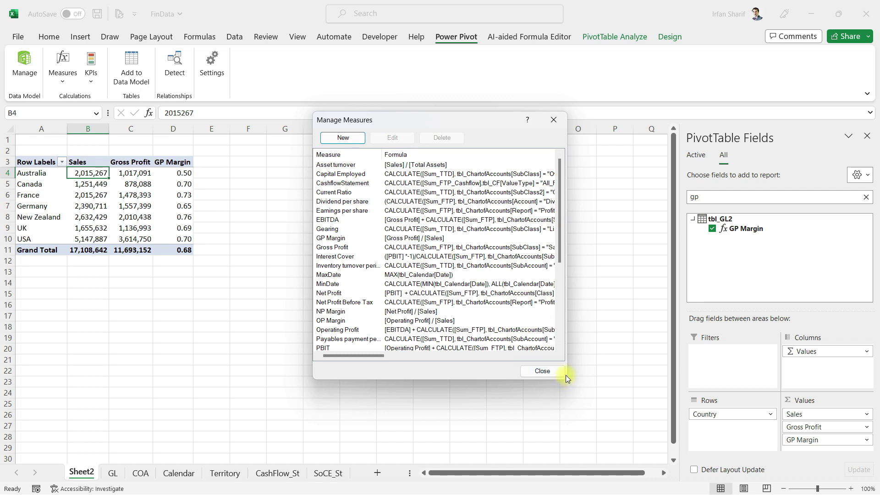
{"action": "scroll", "coordinate": [561, 220], "scroll_direction": "down", "scroll_amount": 1}
{"action": "left_click_drag", "start_coordinate": [562, 221], "coordinate": [557, 262]}
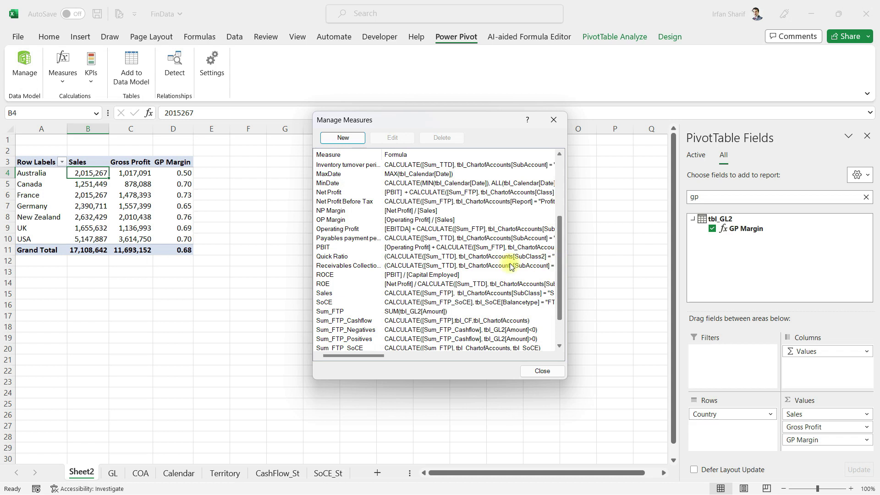
{"action": "left_click", "coordinate": [334, 292]}
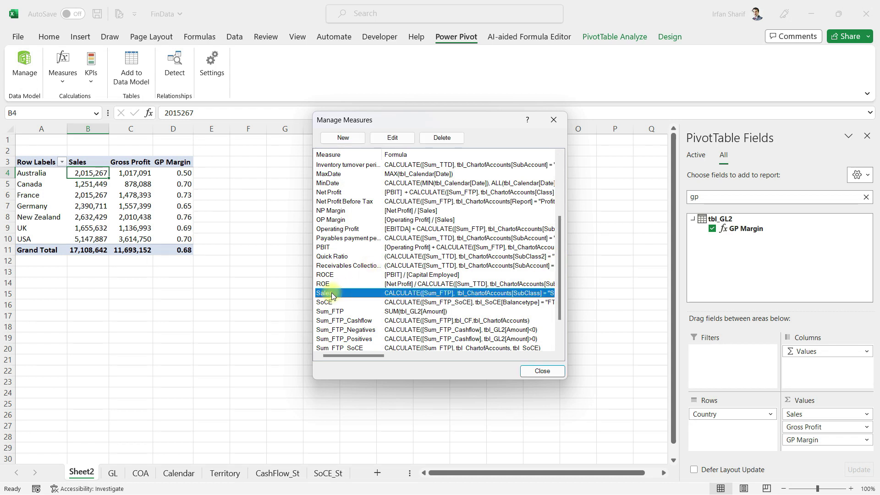
{"action": "left_click", "coordinate": [393, 139]}
{"action": "left_click", "coordinate": [485, 215]}
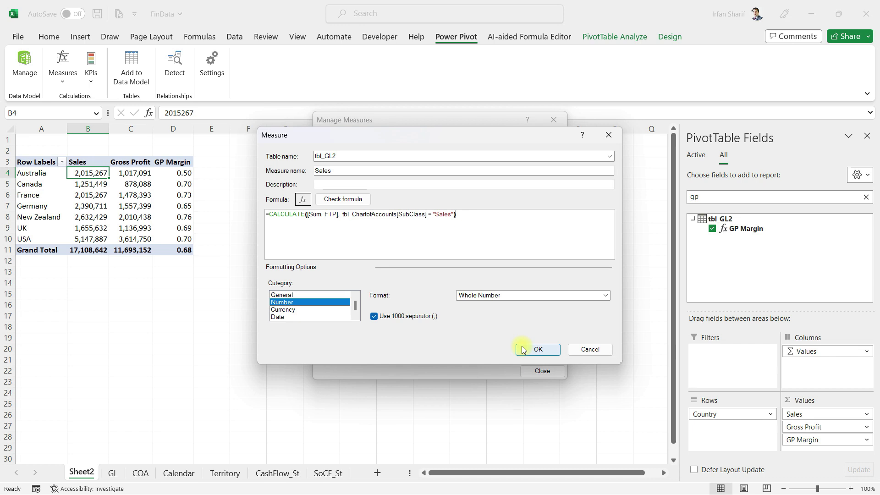
{"action": "left_click_drag", "start_coordinate": [457, 214], "coordinate": [268, 212]}
{"action": "left_click", "coordinate": [358, 231]}
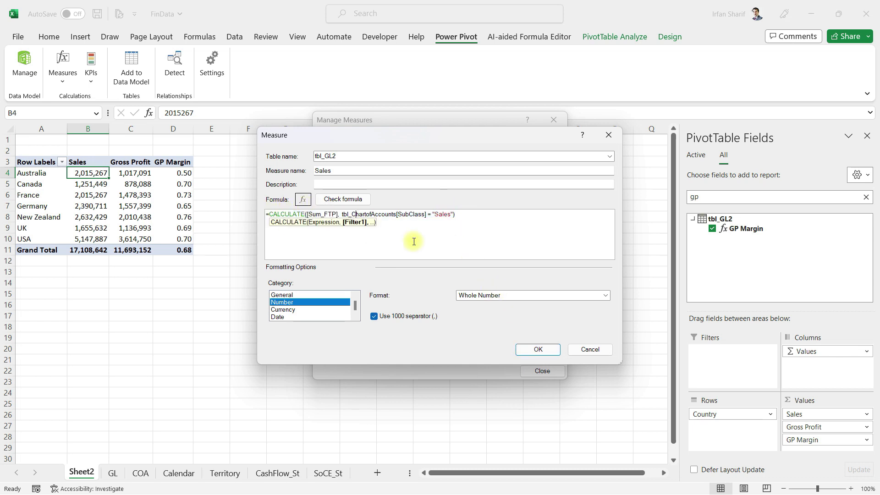
{"action": "left_click", "coordinate": [490, 217]}
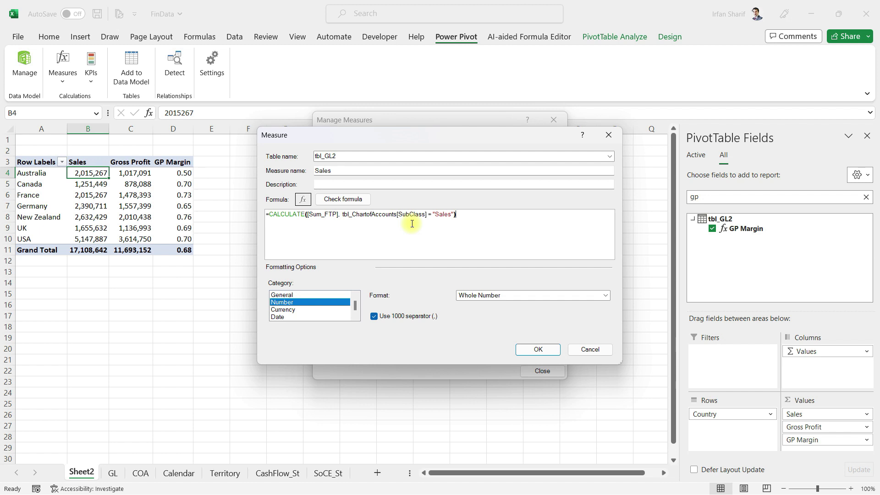
{"action": "left_click", "coordinate": [539, 351]}
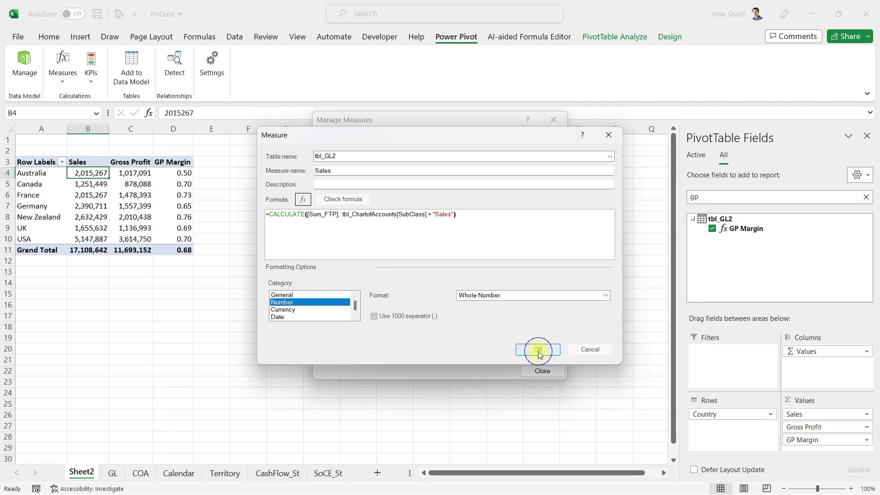
Step: Close the measures manager and check the Canada and France Sales values in B5 and B6
{"action": "left_click", "coordinate": [554, 120]}
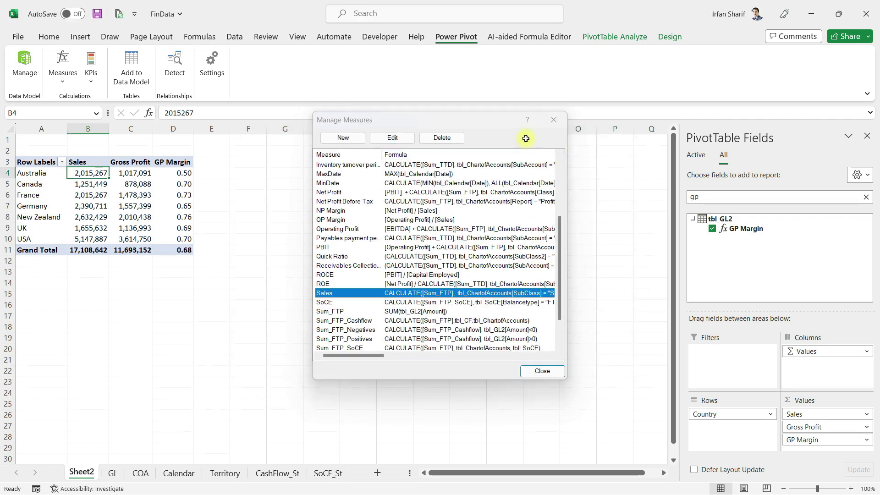
{"action": "left_click", "coordinate": [83, 185]}
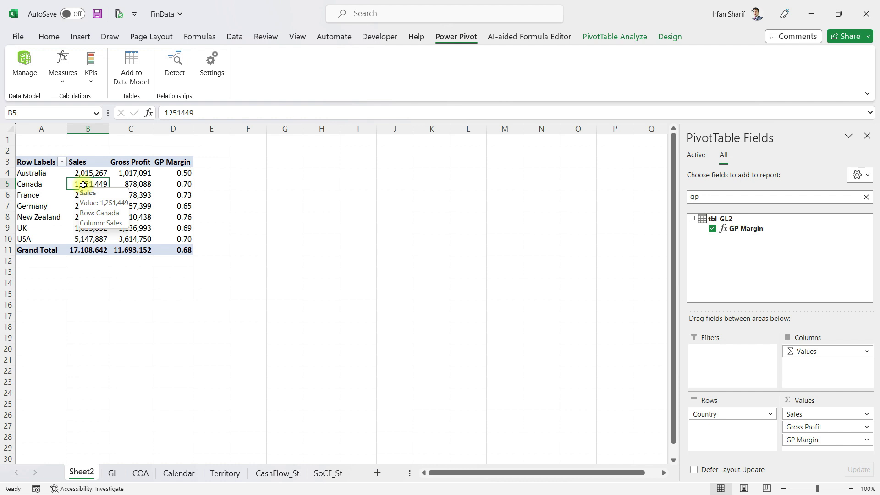
{"action": "left_click", "coordinate": [93, 198]}
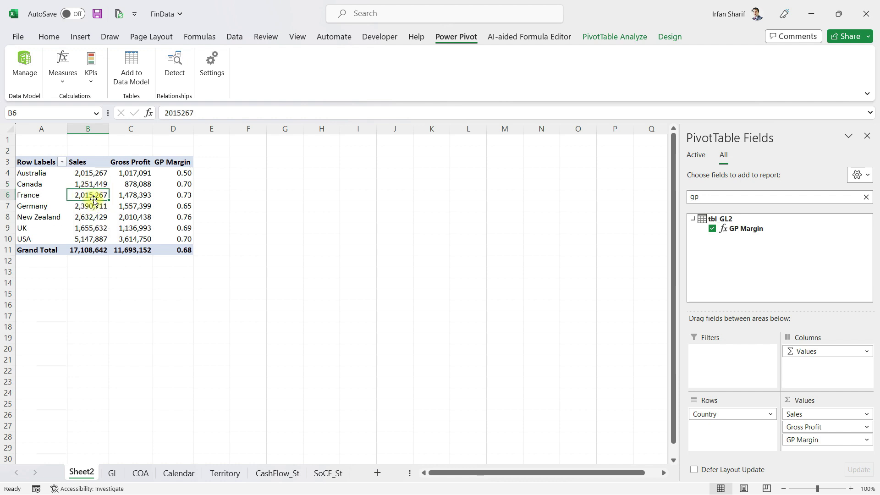